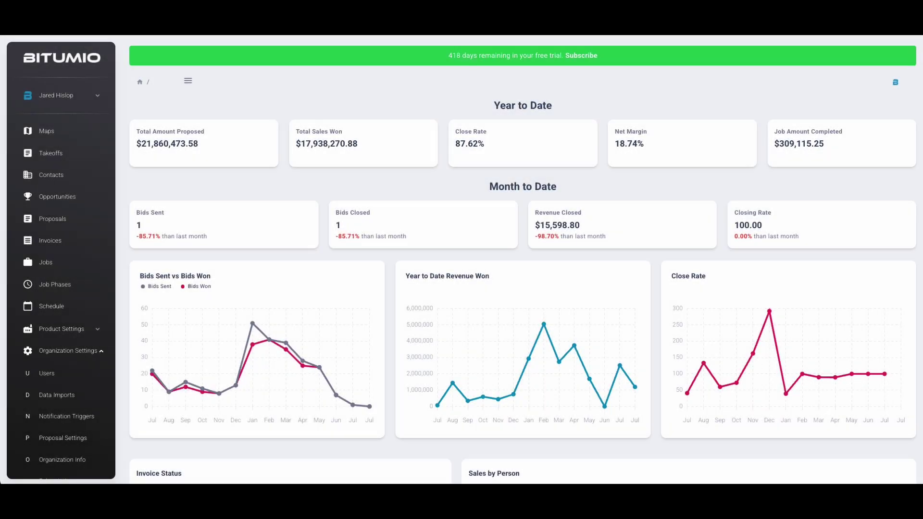
- Start a new product group in the product settings and name it "Mill and Pave"
{"action": "left_click", "coordinate": [63, 329]}
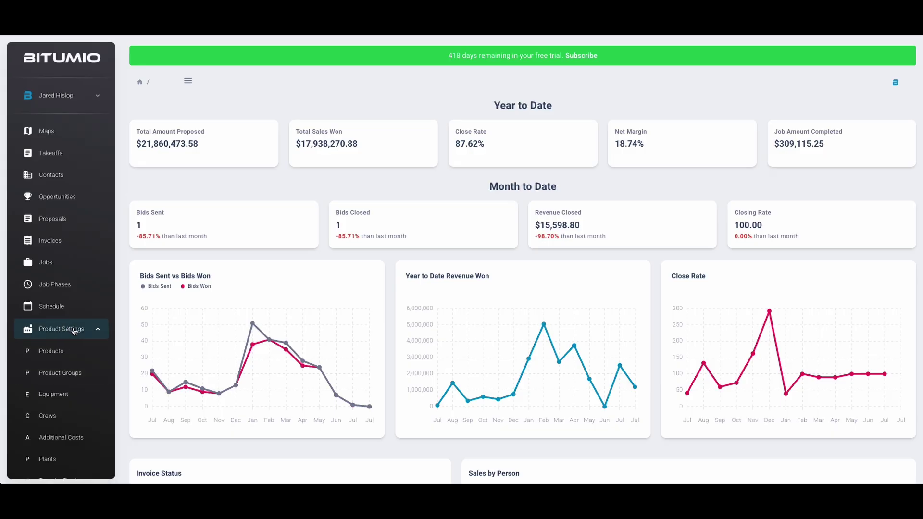
{"action": "left_click", "coordinate": [60, 374]}
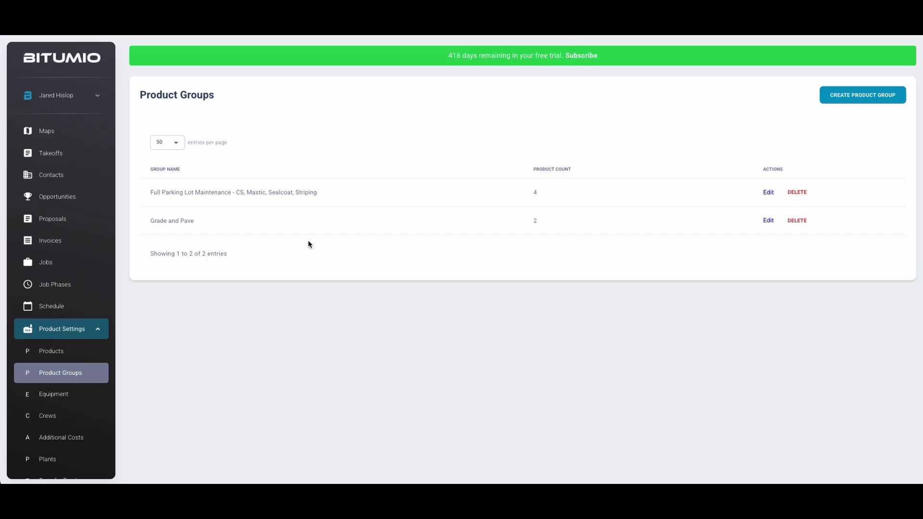
{"action": "left_click", "coordinate": [860, 99]}
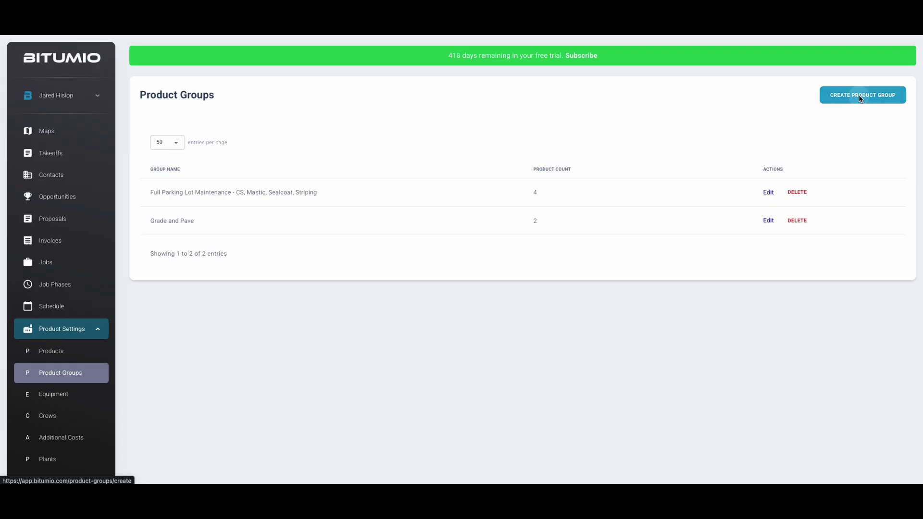
{"action": "left_click", "coordinate": [197, 145]}
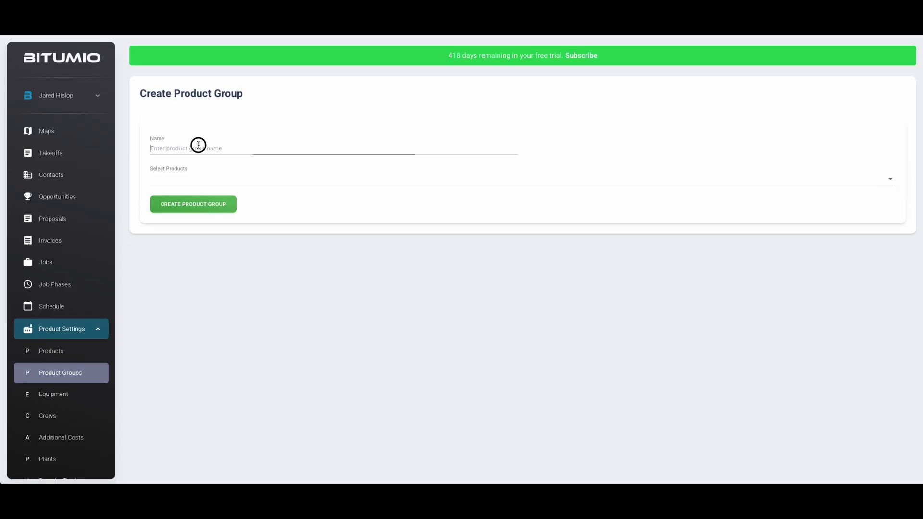
{"action": "type", "text": "Mill and Pave"}
- Add the products Asphalt Milling - Large Job and Asphalt Paving - 3" - Full Crew - Parking Lot to the new group
{"action": "left_click", "coordinate": [197, 179]}
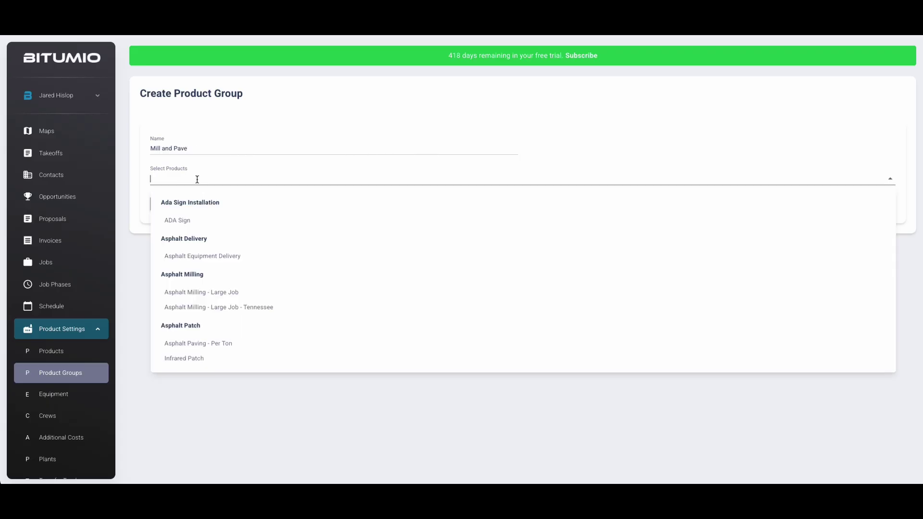
{"action": "scroll", "coordinate": [209, 238], "scroll_direction": "down", "scroll_amount": 2}
{"action": "scroll", "coordinate": [209, 237], "scroll_direction": "down", "scroll_amount": 5}
{"action": "scroll", "coordinate": [209, 237], "scroll_direction": "up", "scroll_amount": 3}
{"action": "scroll", "coordinate": [209, 237], "scroll_direction": "up", "scroll_amount": 3}
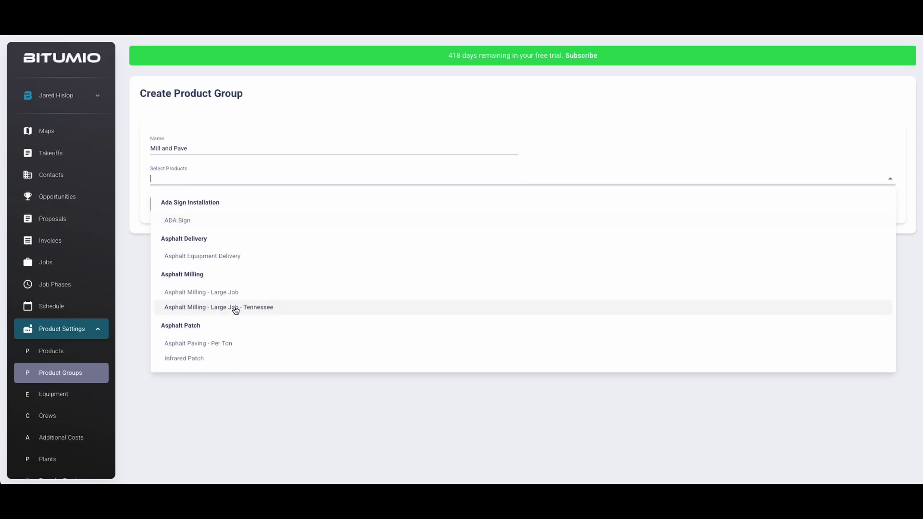
{"action": "left_click", "coordinate": [208, 295]}
{"action": "scroll", "coordinate": [209, 295], "scroll_direction": "down", "scroll_amount": 5}
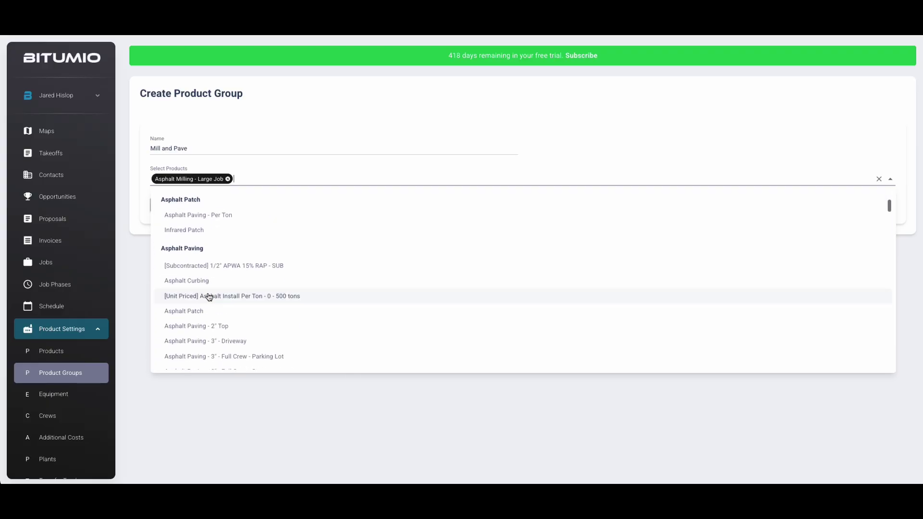
{"action": "left_click", "coordinate": [235, 310]}
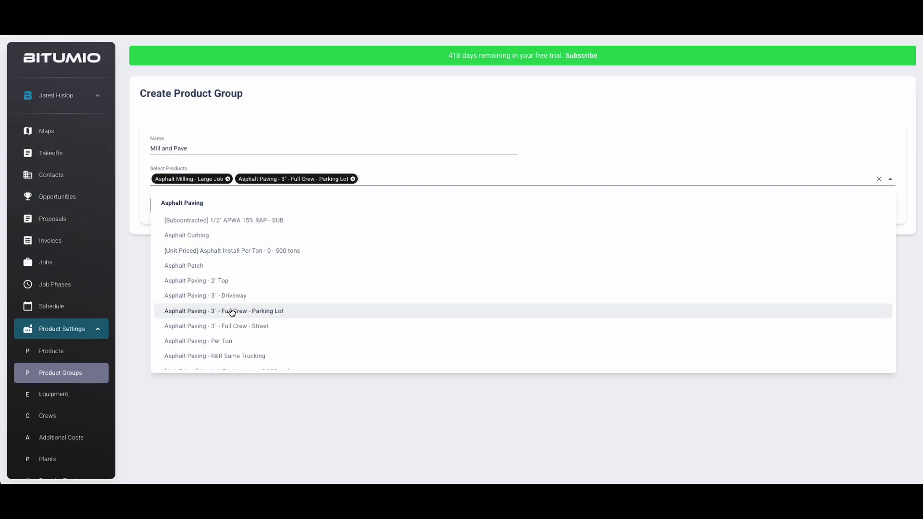
{"action": "left_click", "coordinate": [260, 423]}
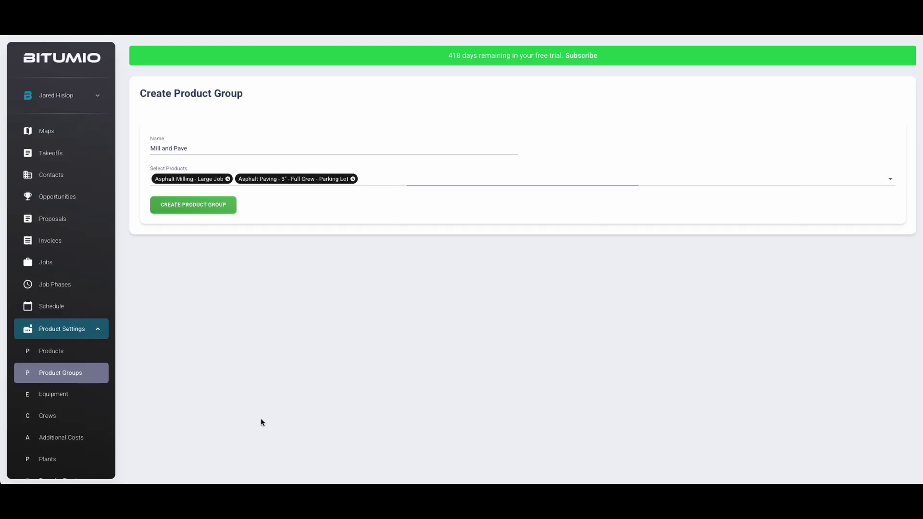
- Change the group's name to "Parking Lot - Mill and Pave" and create the product group
{"action": "left_click", "coordinate": [152, 149]}
{"action": "type", "text": "Parking Lot "}
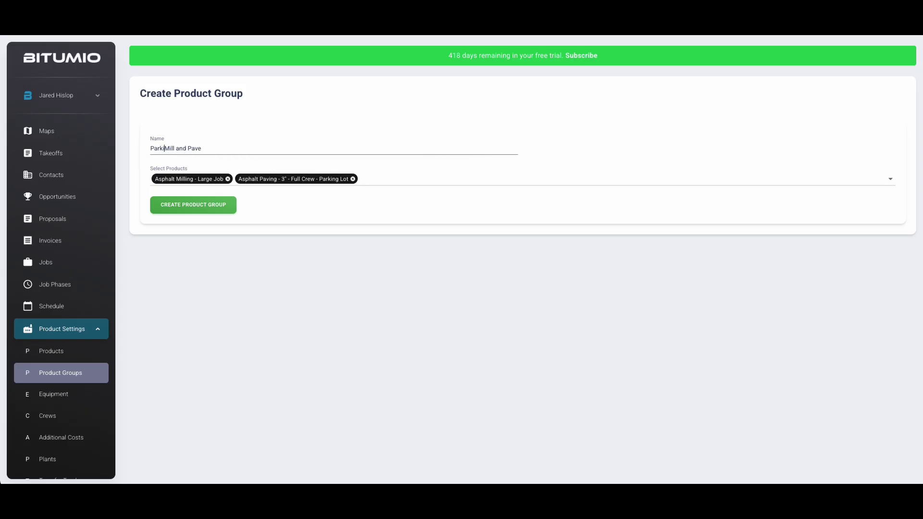
{"action": "type", "text": "-"}
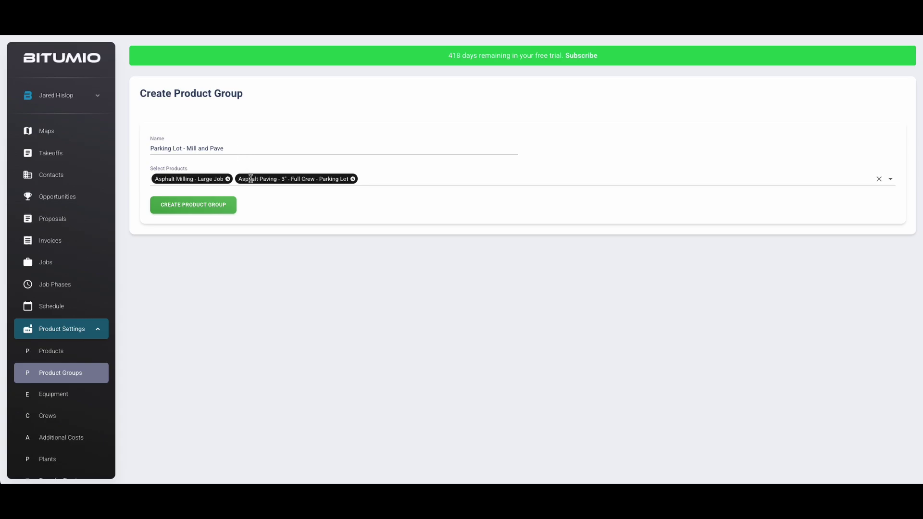
{"action": "left_click", "coordinate": [195, 207]}
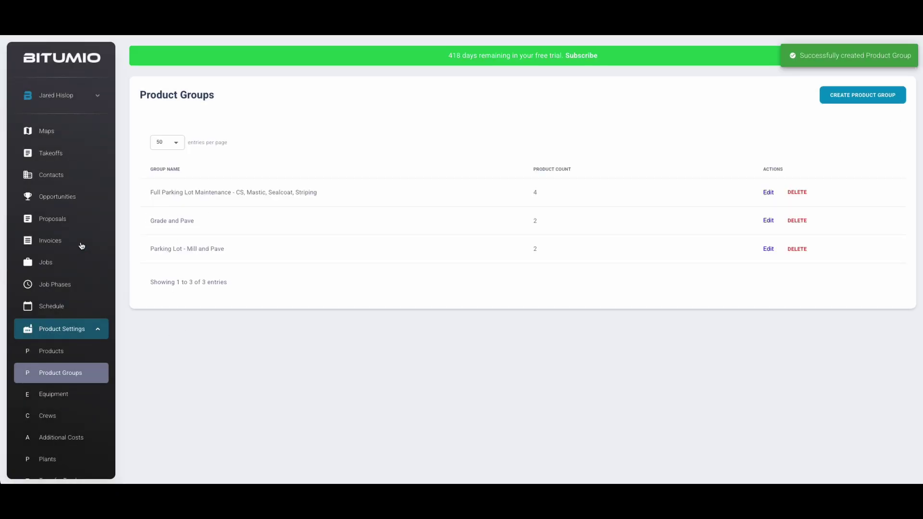
- Open the proposals section
{"action": "left_click", "coordinate": [50, 221]}
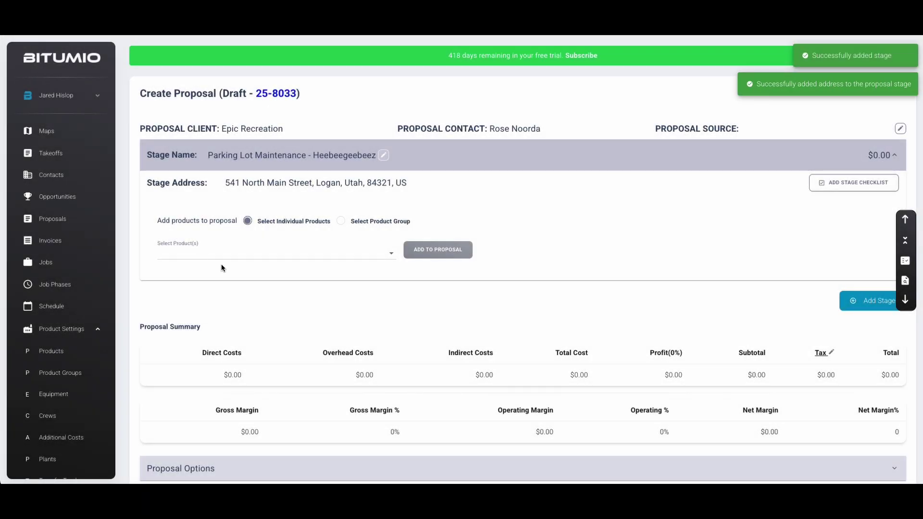
- Try to add Asphalt Milling - Large Job, Infrared Patch, Asphalt Paving - Per Ton and Crackseal - Rout and Fill to the stage as individual products
{"action": "left_click", "coordinate": [219, 253]}
{"action": "scroll", "coordinate": [212, 315], "scroll_direction": "down", "scroll_amount": 1}
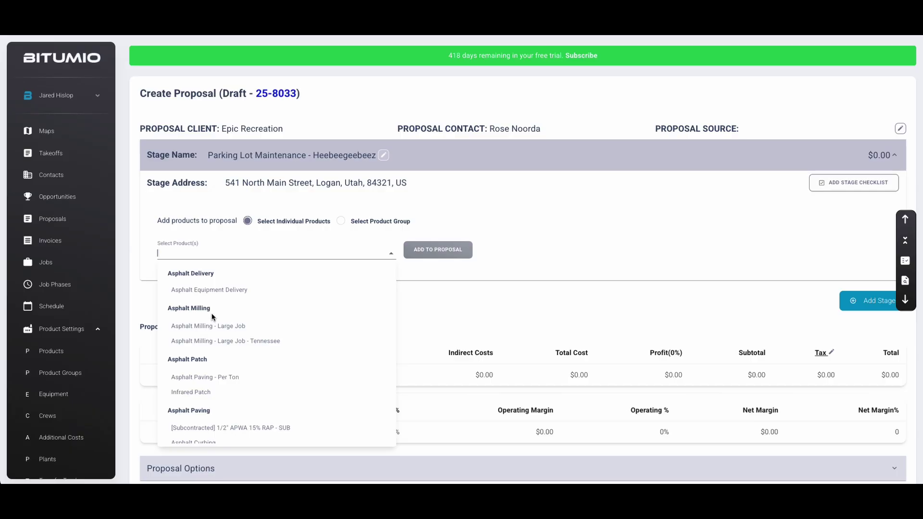
{"action": "scroll", "coordinate": [213, 318], "scroll_direction": "down", "scroll_amount": 1}
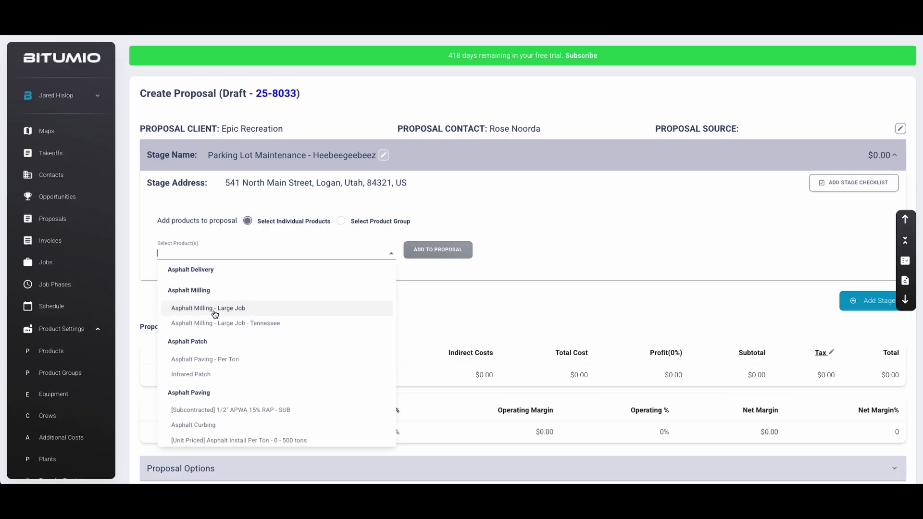
{"action": "left_click", "coordinate": [215, 310]}
{"action": "left_click", "coordinate": [200, 365]}
{"action": "scroll", "coordinate": [201, 370], "scroll_direction": "down", "scroll_amount": 5}
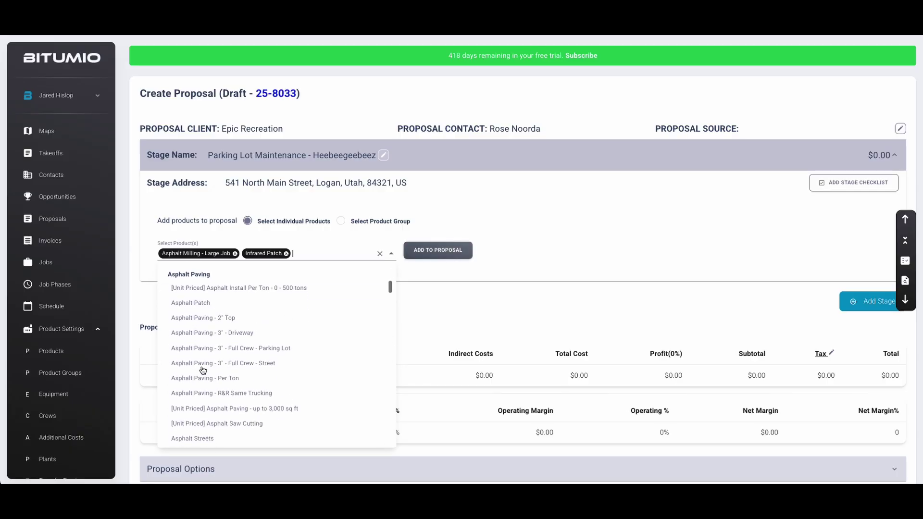
{"action": "left_click", "coordinate": [201, 373]}
{"action": "scroll", "coordinate": [197, 377], "scroll_direction": "down", "scroll_amount": 5}
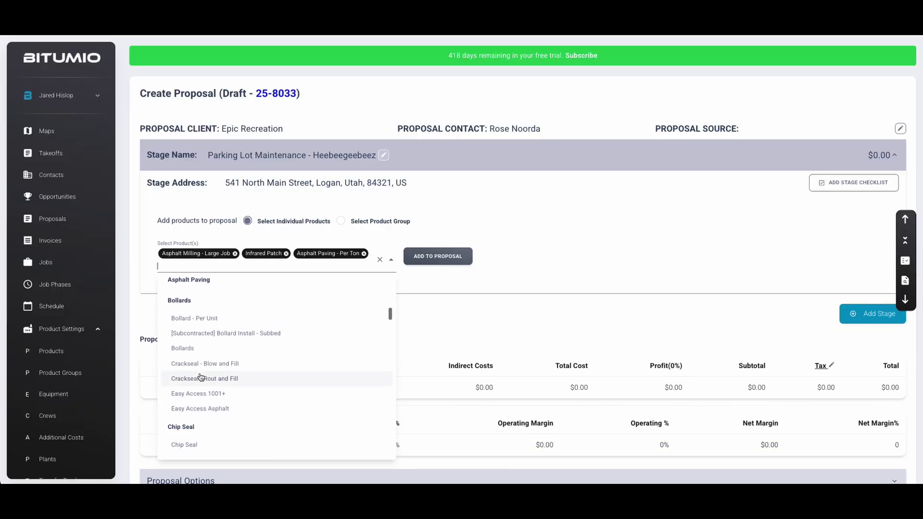
{"action": "left_click", "coordinate": [196, 380]}
{"action": "left_click", "coordinate": [476, 272]}
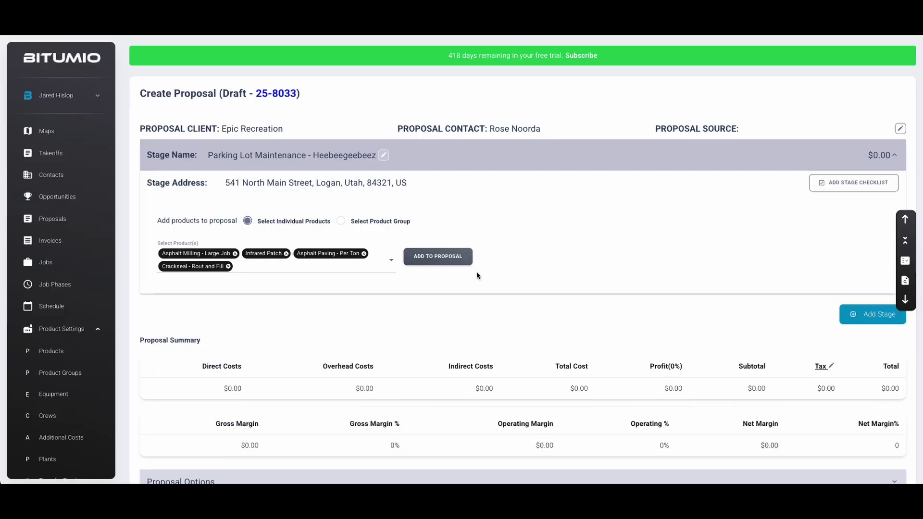
{"action": "left_click", "coordinate": [438, 257]}
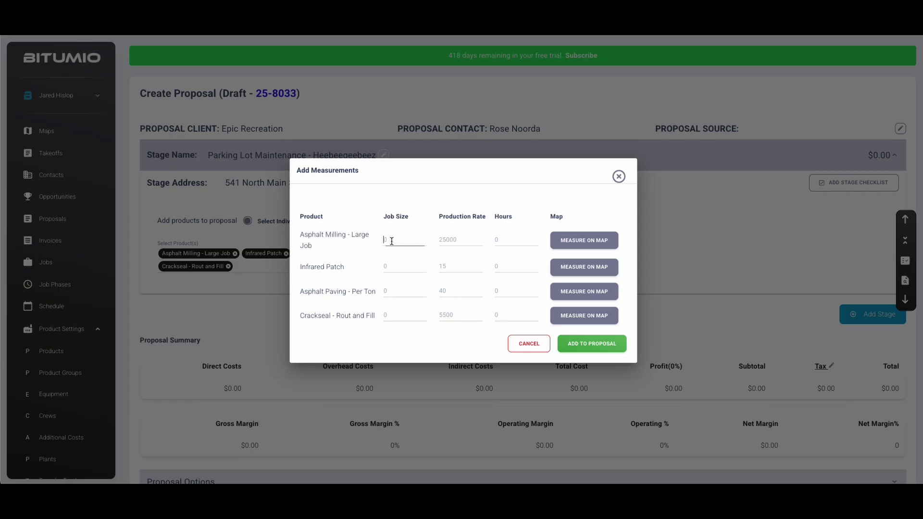
- Dismiss the measurements without adding them and clear the selected individual products
{"action": "left_click", "coordinate": [392, 316]}
{"action": "left_click", "coordinate": [619, 177]}
{"action": "left_click", "coordinate": [379, 260]}
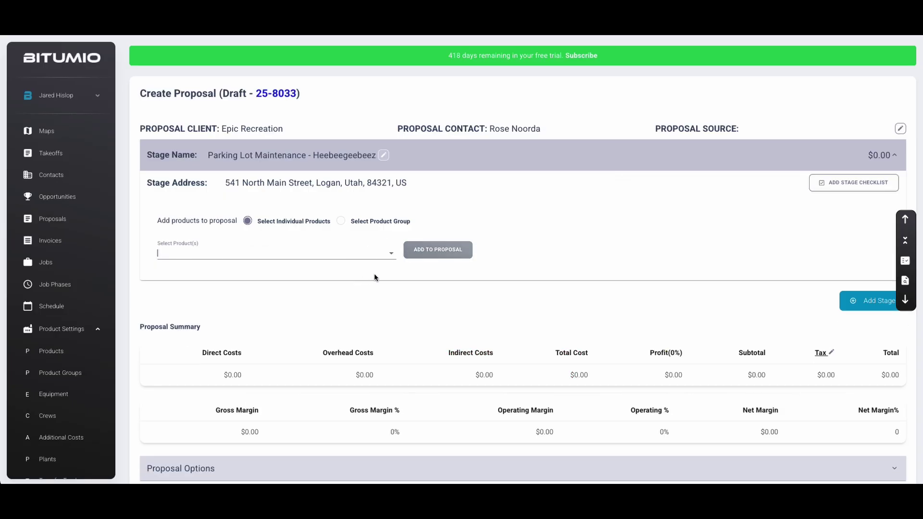
- Select the product group Full Parking Lot Maintenance - CS, Mastic, Sealcoat, Striping for the stage and open its measurements
{"action": "left_click", "coordinate": [342, 223]}
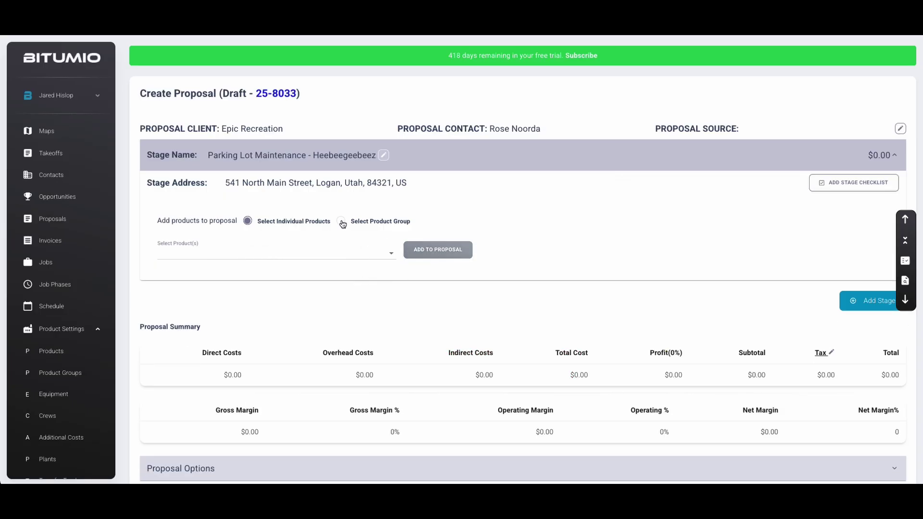
{"action": "left_click", "coordinate": [390, 254]}
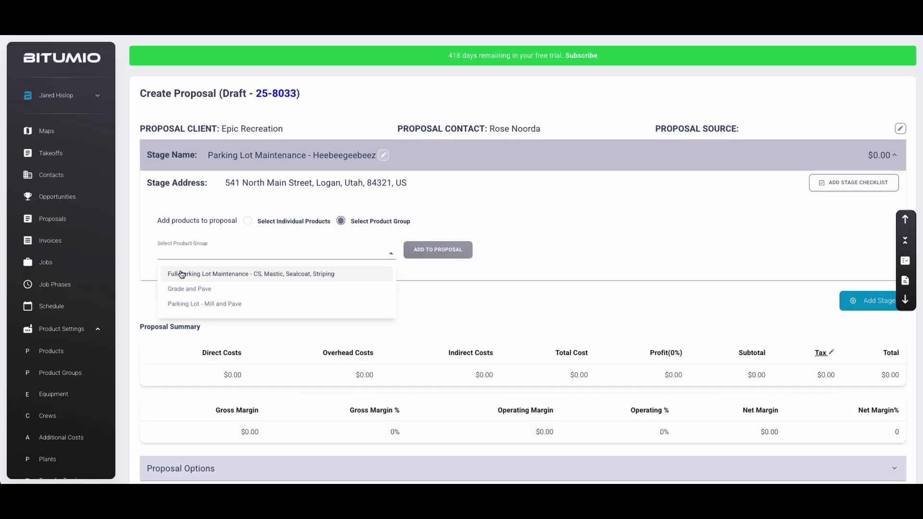
{"action": "left_click", "coordinate": [228, 278]}
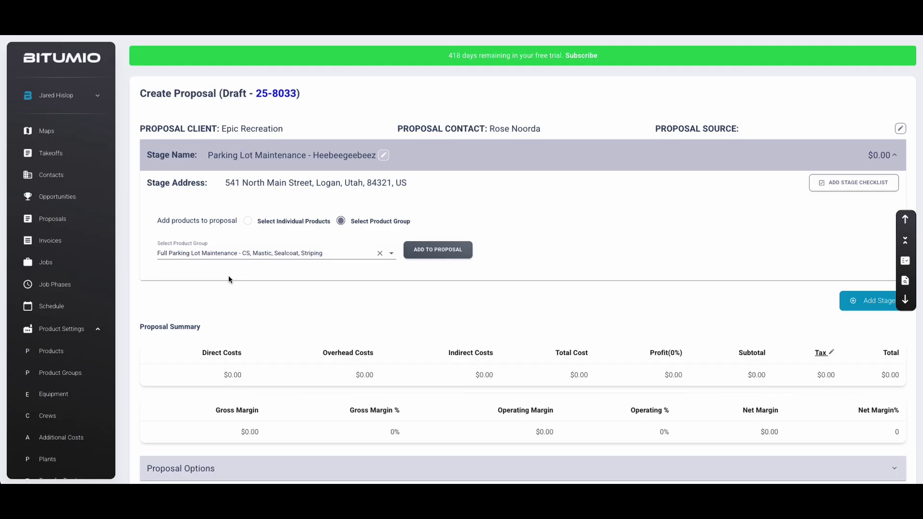
{"action": "left_click", "coordinate": [281, 274]}
{"action": "left_click", "coordinate": [440, 253]}
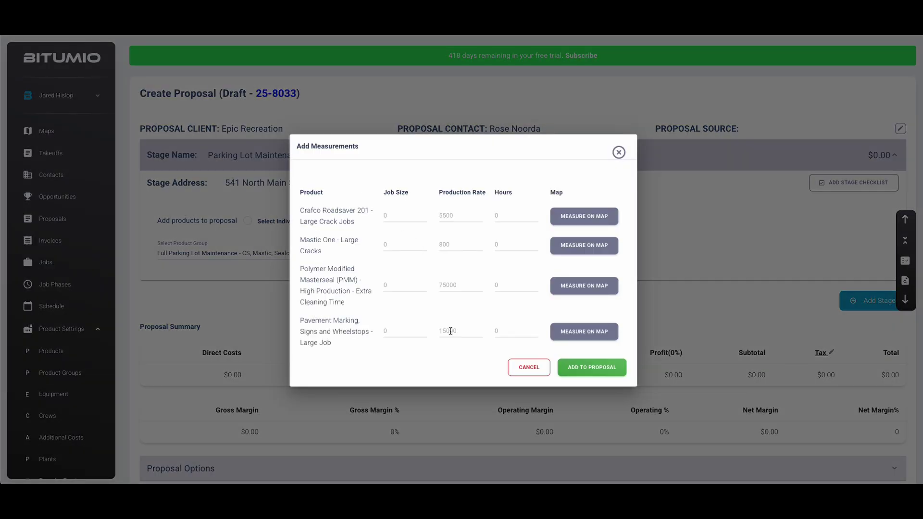
{"action": "left_click_drag", "start_coordinate": [304, 210], "coordinate": [341, 211]}
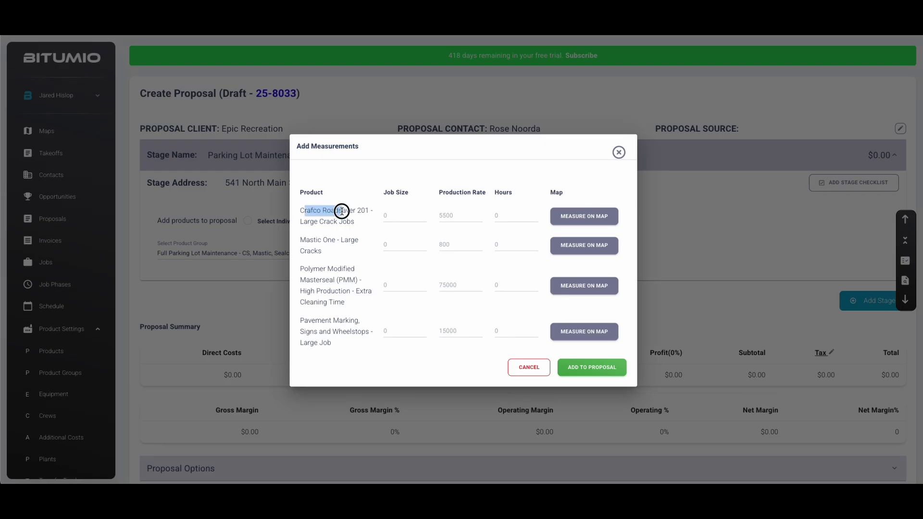
{"action": "left_click_drag", "start_coordinate": [305, 240], "coordinate": [329, 348]}
{"action": "left_click", "coordinate": [360, 370]}
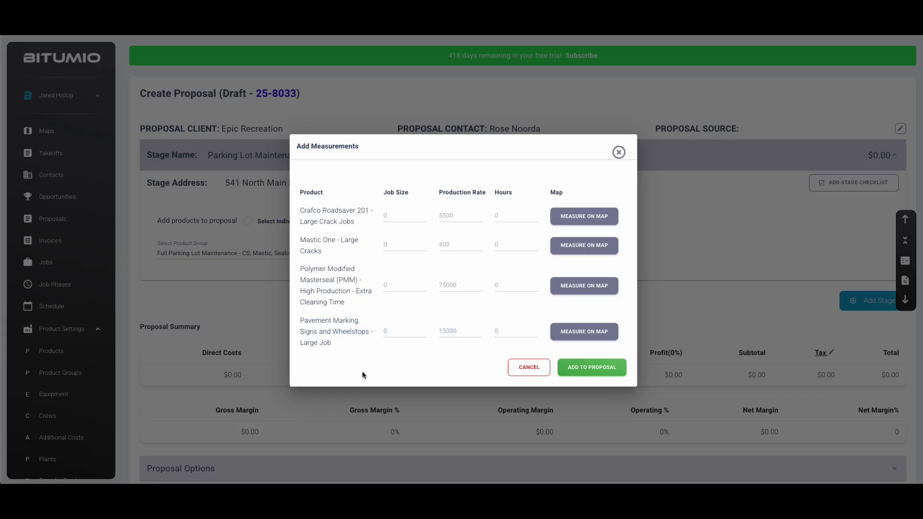
- Set the job size of Crafco Roadsaver 201 - Large Crack Jobs to 1200 and its hours to 3
{"action": "left_click", "coordinate": [398, 215]}
{"action": "left_click", "coordinate": [386, 216]}
{"action": "type", "text": "1200"}
{"action": "left_click", "coordinate": [503, 217]}
{"action": "type", "text": "3"}
- Measure Mastic One - Large Cracks on the map with a two-segment line about 174 ft long around the concrete strip, and save it
{"action": "left_click", "coordinate": [398, 244]}
{"action": "left_click", "coordinate": [574, 246]}
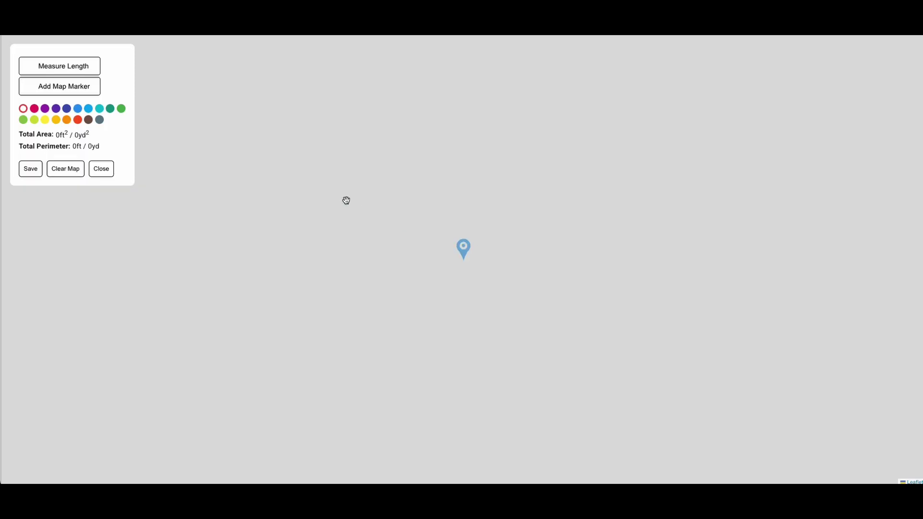
{"action": "left_click", "coordinate": [24, 66]}
{"action": "left_click_drag", "start_coordinate": [183, 258], "coordinate": [548, 166]}
{"action": "left_click", "coordinate": [222, 278]}
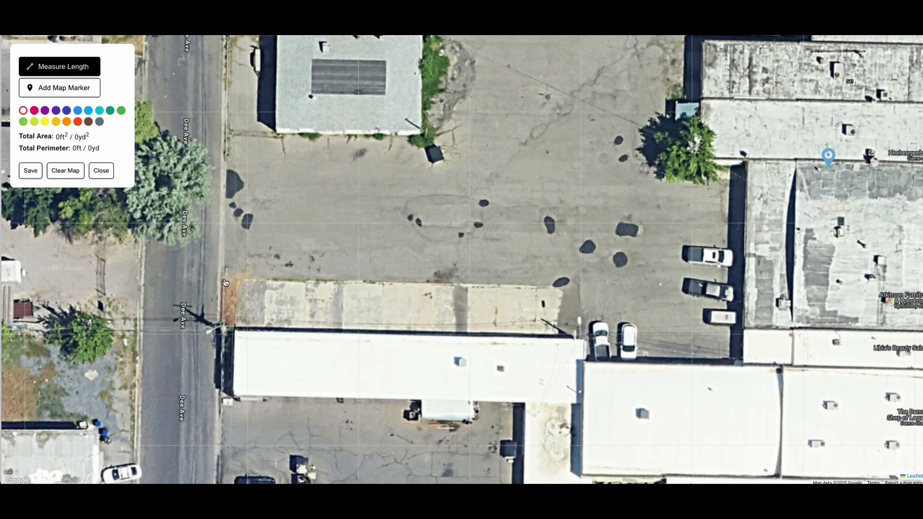
{"action": "left_click", "coordinate": [579, 284]}
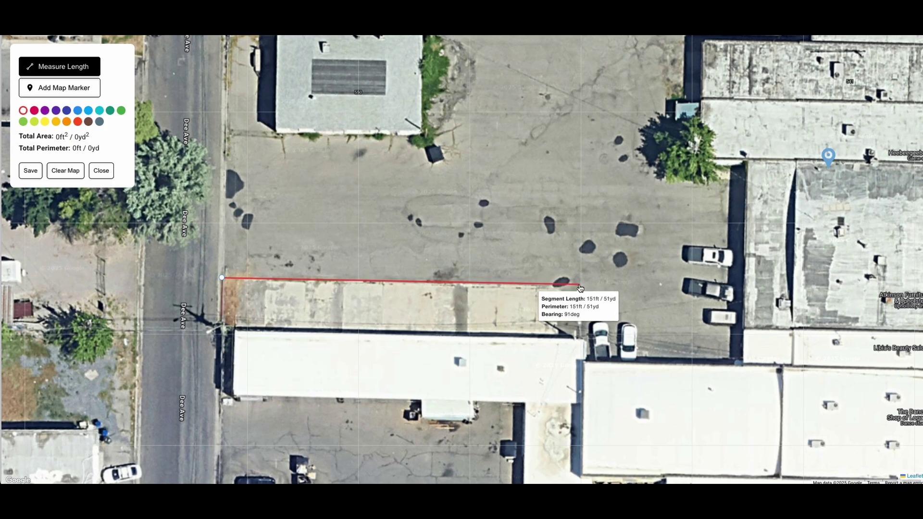
{"action": "double_click", "coordinate": [580, 336]}
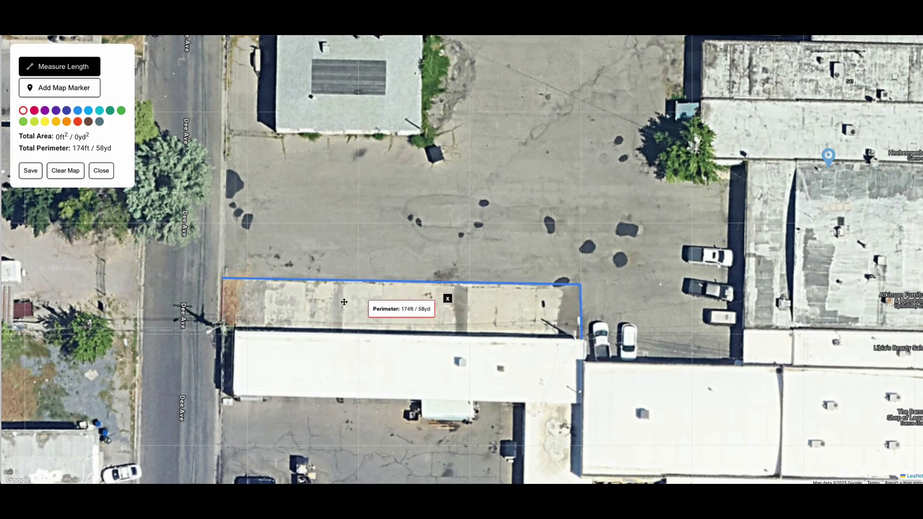
{"action": "left_click", "coordinate": [33, 174]}
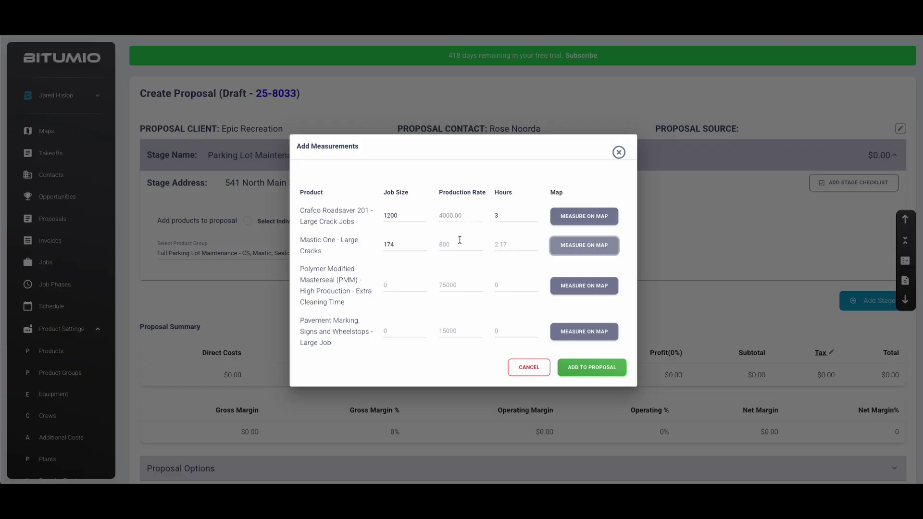
- Outline the entire parking lot in amber on the map as the area for Polymer Modified Masterseal (PMM), following the surrounding building edges
{"action": "left_click", "coordinate": [580, 252]}
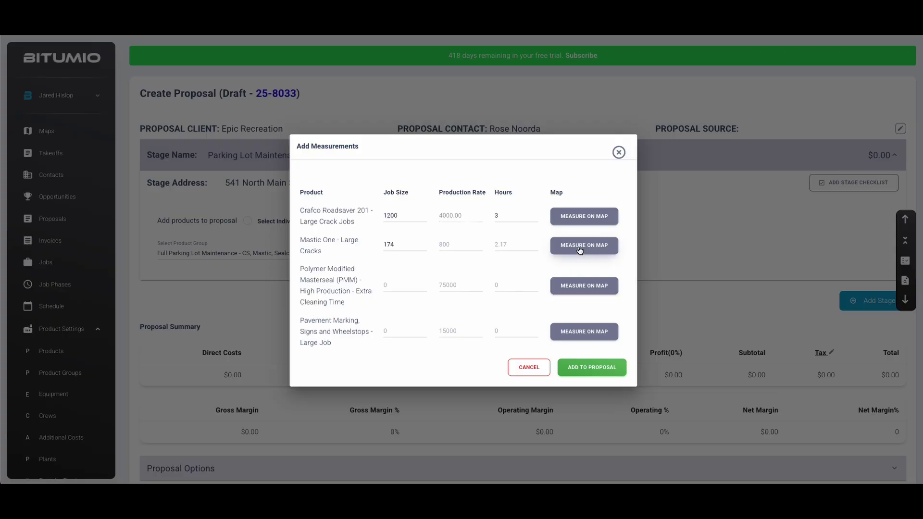
{"action": "left_click", "coordinate": [566, 287]}
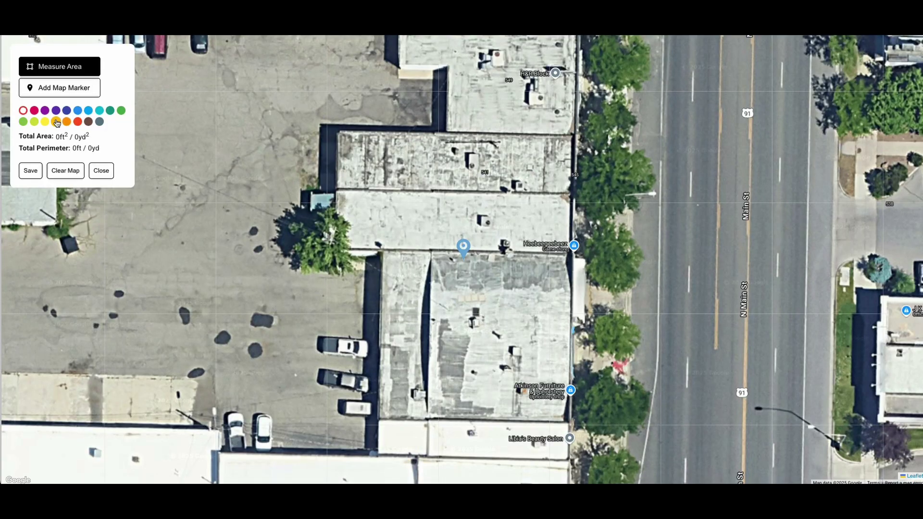
{"action": "left_click", "coordinate": [57, 123]}
{"action": "left_click_drag", "start_coordinate": [178, 226], "coordinate": [498, 236]}
{"action": "scroll", "coordinate": [521, 164], "scroll_direction": "down", "scroll_amount": 2}
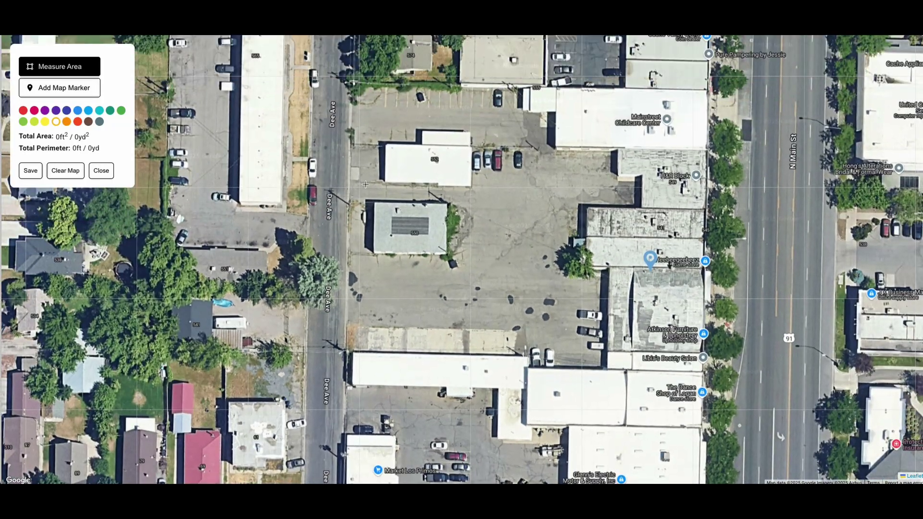
{"action": "left_click", "coordinate": [352, 84]}
{"action": "left_click", "coordinate": [522, 87]}
{"action": "left_click", "coordinate": [523, 110]}
{"action": "left_click", "coordinate": [538, 112]}
{"action": "left_click", "coordinate": [540, 124]}
{"action": "left_click", "coordinate": [556, 127]}
{"action": "left_click", "coordinate": [554, 150]}
{"action": "left_click", "coordinate": [616, 151]}
{"action": "left_click", "coordinate": [617, 181]}
{"action": "left_click", "coordinate": [640, 207]}
{"action": "left_click", "coordinate": [585, 207]}
{"action": "left_click", "coordinate": [586, 278]}
{"action": "left_click", "coordinate": [606, 369]}
{"action": "left_click", "coordinate": [529, 368]}
{"action": "left_click", "coordinate": [347, 328]}
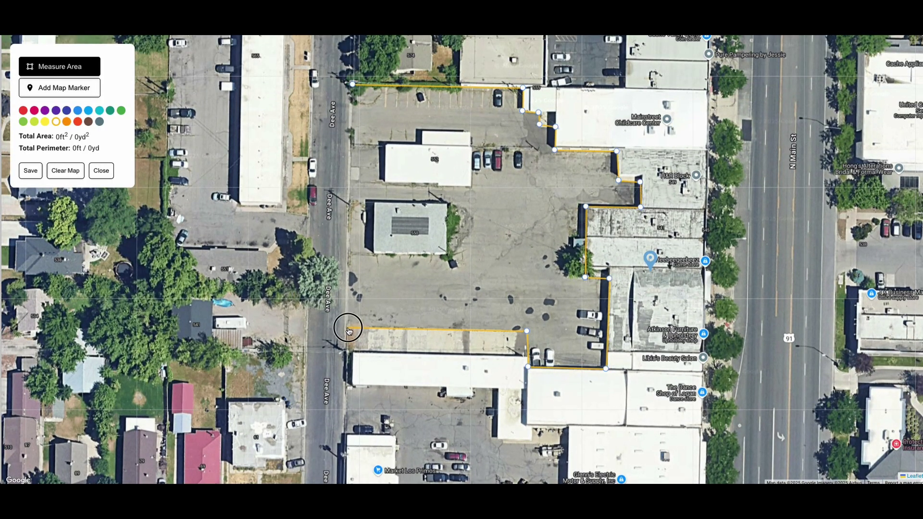
{"action": "left_click", "coordinate": [352, 85]}
- Cut the two buildings inside the lot out of the sealcoat area, leaving about 37671 sq ft, and save the measurement
{"action": "left_click", "coordinate": [446, 203]}
{"action": "left_click", "coordinate": [447, 255]}
{"action": "left_click", "coordinate": [371, 252]}
{"action": "left_click", "coordinate": [375, 202]}
{"action": "left_click", "coordinate": [385, 181]}
{"action": "left_click", "coordinate": [472, 185]}
{"action": "left_click", "coordinate": [471, 132]}
{"action": "left_click", "coordinate": [422, 131]}
{"action": "left_click", "coordinate": [386, 144]}
{"action": "left_click_drag", "start_coordinate": [56, 137], "coordinate": [77, 137]}
{"action": "left_click", "coordinate": [80, 137]}
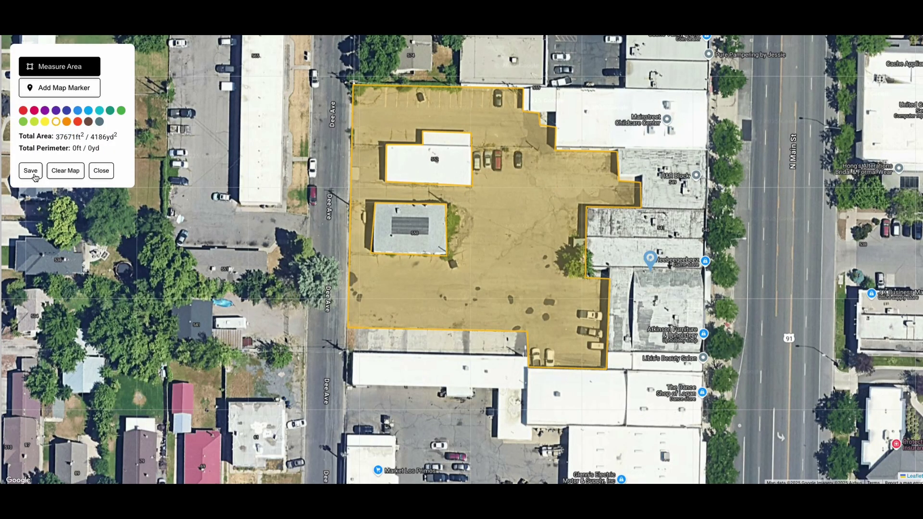
{"action": "left_click", "coordinate": [30, 171]}
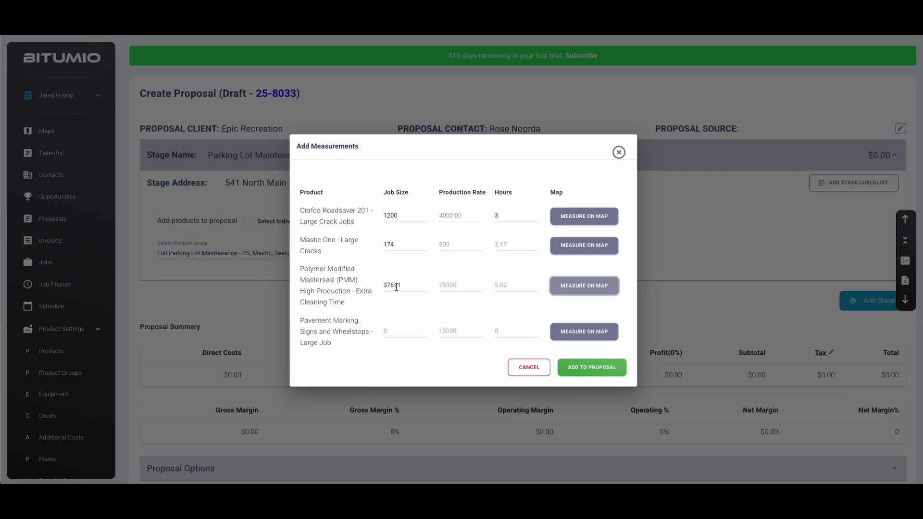
- Set the hours of Polymer Modified Masterseal (PMM) to 8, and give Pavement Marking, Signs and Wheelstops a job size of 750 with 2 hours
{"action": "left_click", "coordinate": [505, 290]}
{"action": "type", "text": "8"}
{"action": "left_click", "coordinate": [396, 331]}
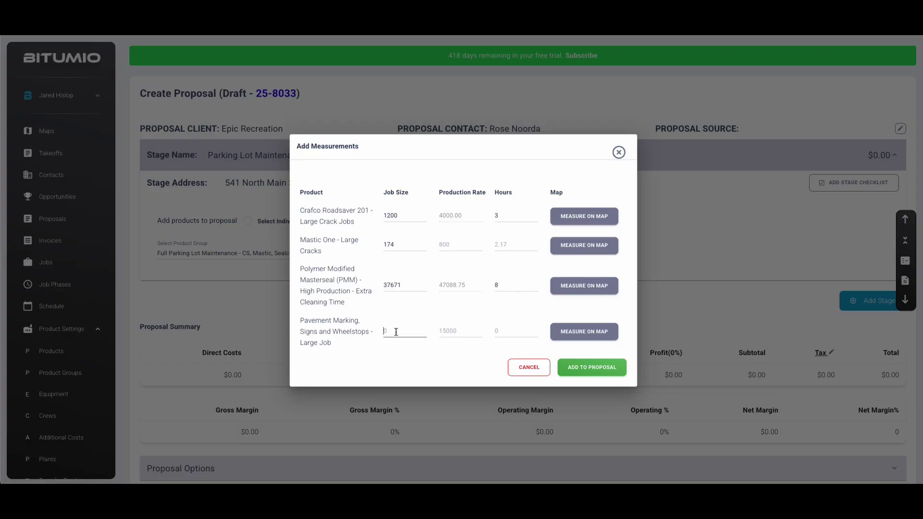
{"action": "type", "text": "750"}
{"action": "key", "text": "Tab"}
{"action": "type", "text": "2"}
- Add the measured group products to the proposal stage and collapse the details of Pavement Marking, Signs and Wheelstops - Large Job
{"action": "left_click", "coordinate": [594, 368]}
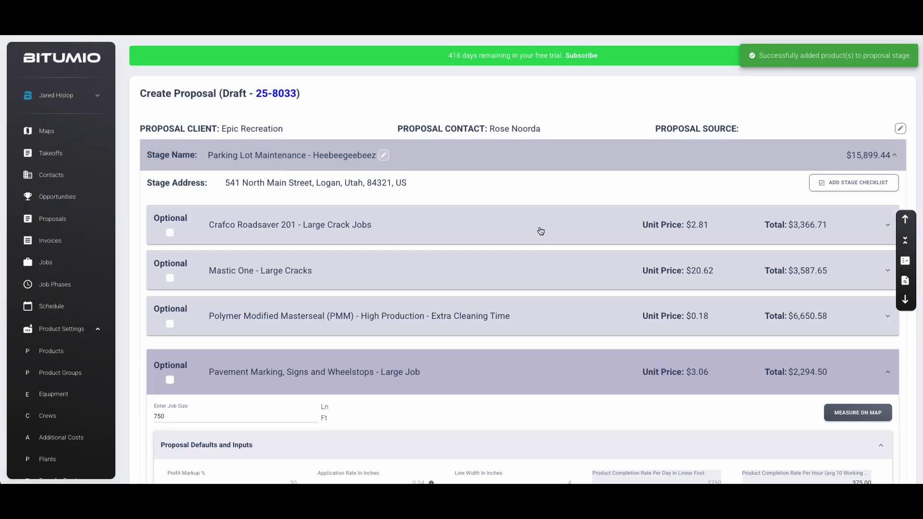
{"action": "scroll", "coordinate": [540, 231], "scroll_direction": "down", "scroll_amount": 2}
{"action": "scroll", "coordinate": [541, 231], "scroll_direction": "down", "scroll_amount": 3}
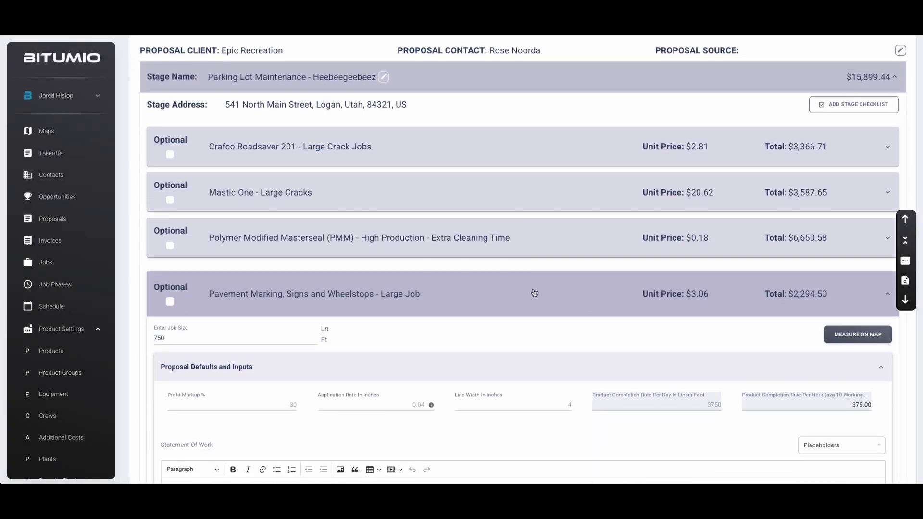
{"action": "left_click", "coordinate": [534, 293]}
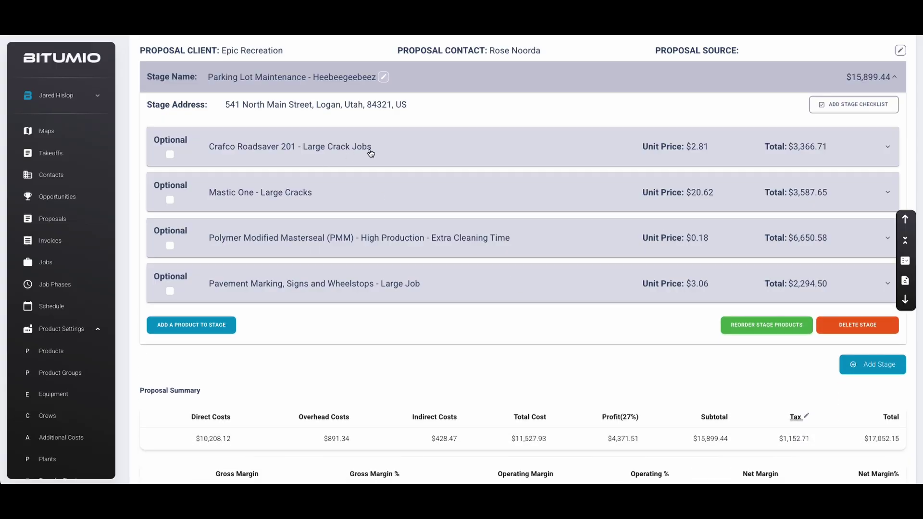
- Review the job size, calculated inputs, and equipment and labor costs of Crafco Roadsaver 201 - Large Crack Jobs, and collapse its details
{"action": "left_click", "coordinate": [370, 152]}
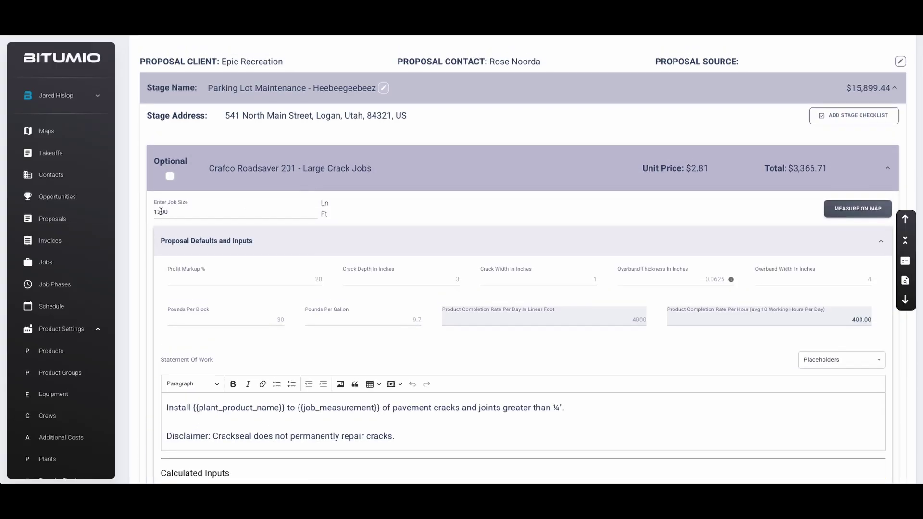
{"action": "scroll", "coordinate": [423, 248], "scroll_direction": "down", "scroll_amount": 3}
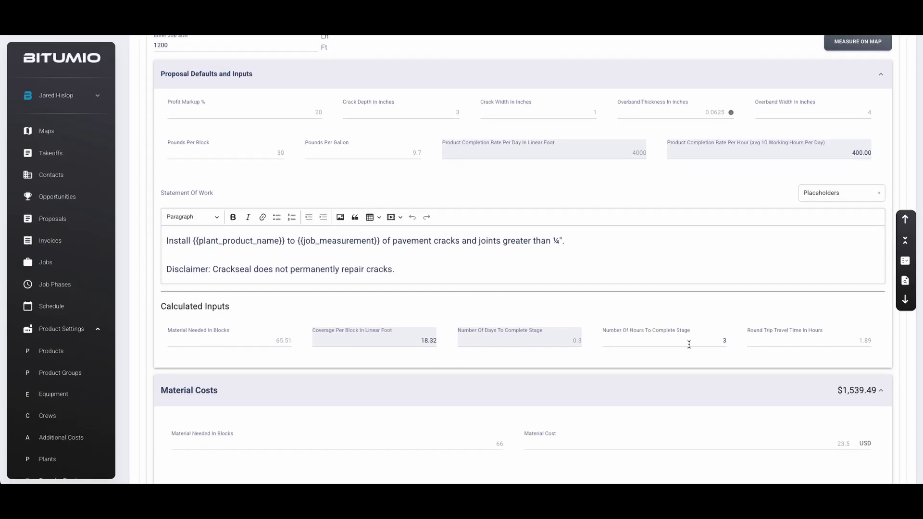
{"action": "scroll", "coordinate": [559, 322], "scroll_direction": "down", "scroll_amount": 5}
{"action": "scroll", "coordinate": [559, 324], "scroll_direction": "down", "scroll_amount": 4}
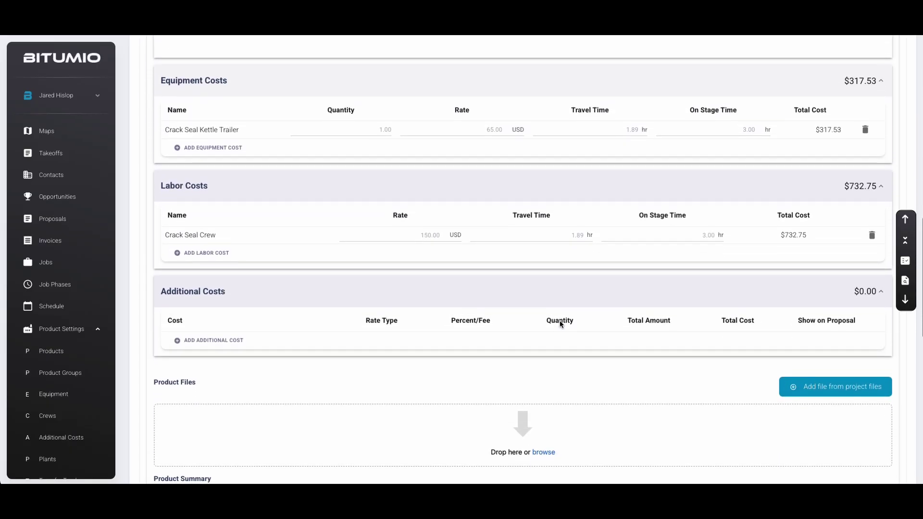
{"action": "scroll", "coordinate": [560, 323], "scroll_direction": "up", "scroll_amount": 8}
{"action": "scroll", "coordinate": [559, 325], "scroll_direction": "up", "scroll_amount": 5}
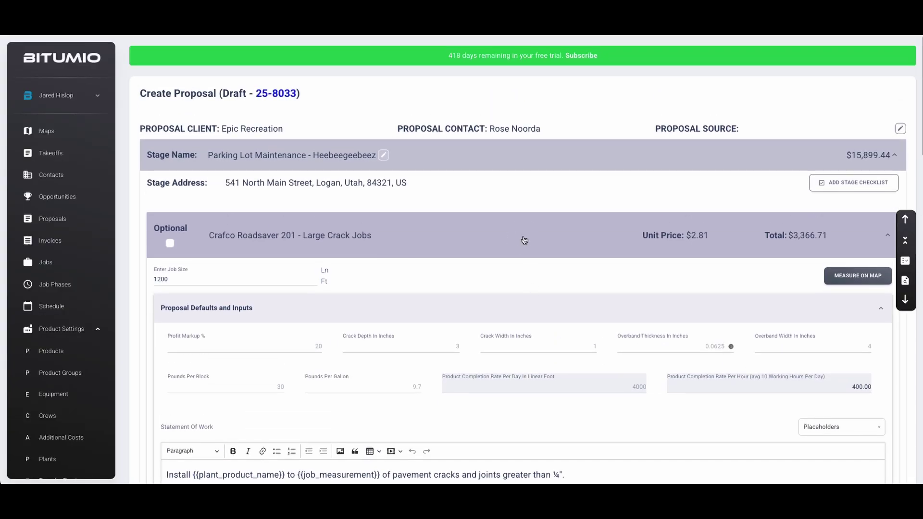
{"action": "left_click", "coordinate": [526, 241]}
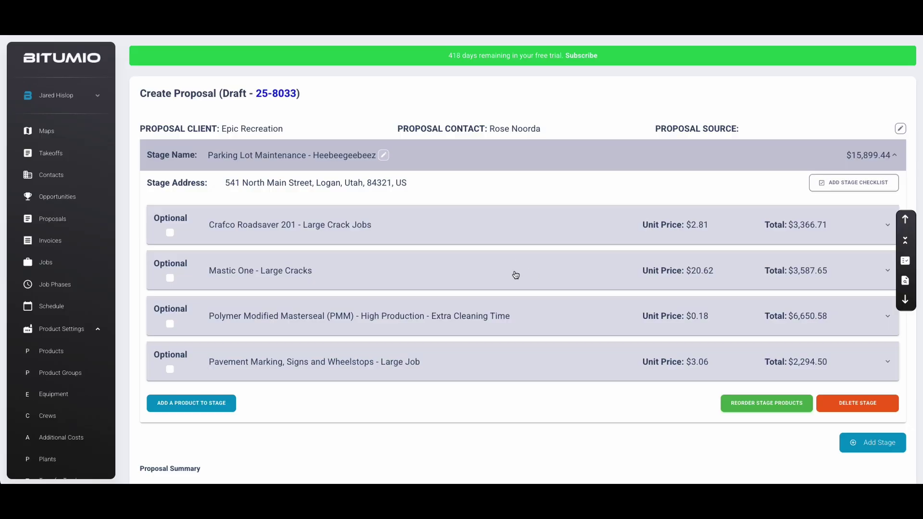
- Review the job size, statement of work, and material, equipment and labor costs of Mastic One - Large Cracks, and collapse its details
{"action": "left_click", "coordinate": [515, 275]}
{"action": "scroll", "coordinate": [481, 267], "scroll_direction": "down", "scroll_amount": 3}
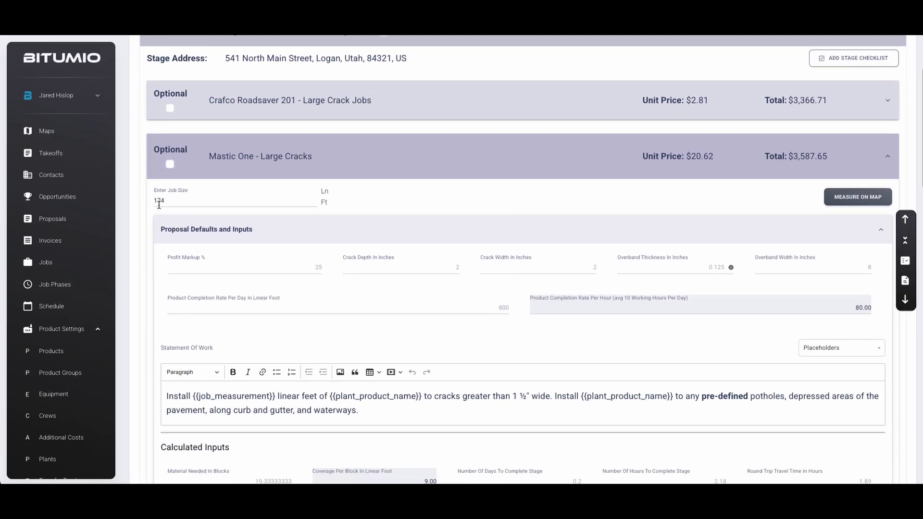
{"action": "scroll", "coordinate": [526, 219], "scroll_direction": "down", "scroll_amount": 5}
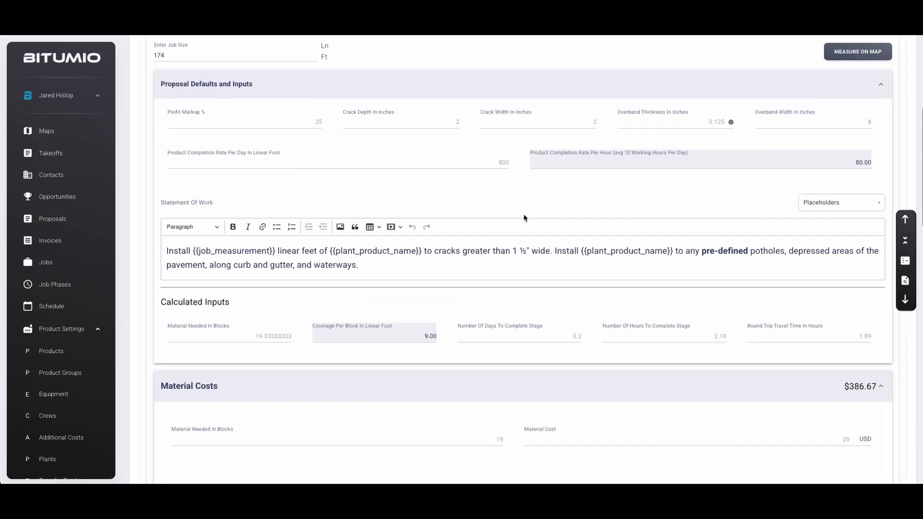
{"action": "scroll", "coordinate": [699, 274], "scroll_direction": "down", "scroll_amount": 9}
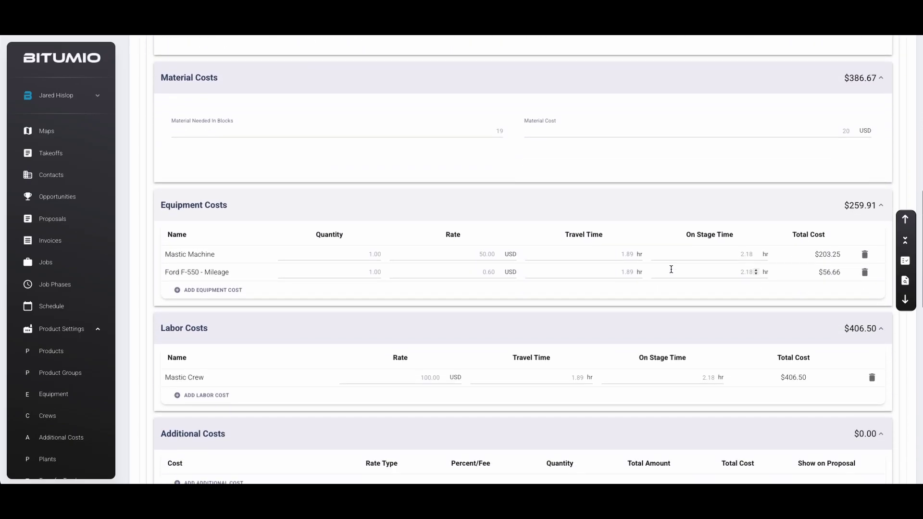
{"action": "scroll", "coordinate": [671, 268], "scroll_direction": "up", "scroll_amount": 15}
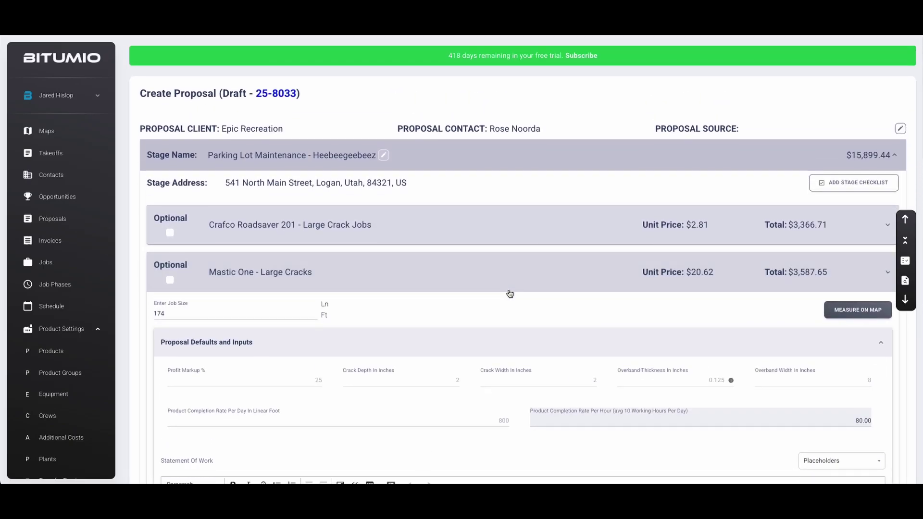
{"action": "left_click", "coordinate": [516, 282]}
- Examine the job size, hours, additional costs and attached map image of Polymer Modified Masterseal (PMM) - High Production - Extra Cleaning Time
{"action": "left_click", "coordinate": [508, 318]}
{"action": "scroll", "coordinate": [337, 264], "scroll_direction": "down", "scroll_amount": 3}
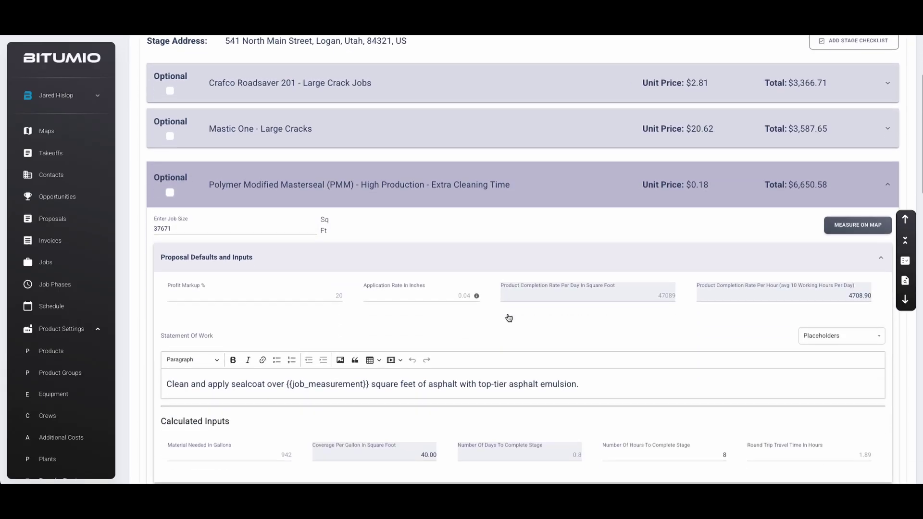
{"action": "scroll", "coordinate": [672, 417], "scroll_direction": "down", "scroll_amount": 1}
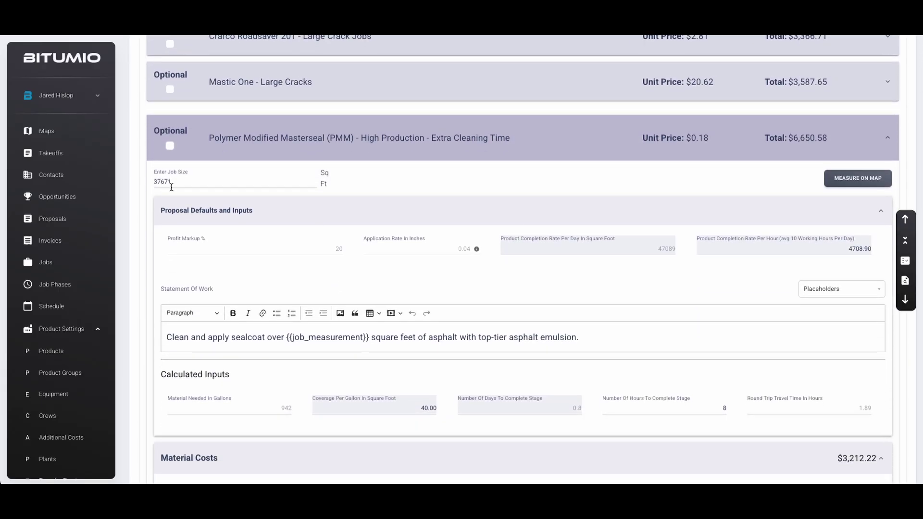
{"action": "scroll", "coordinate": [672, 418], "scroll_direction": "down", "scroll_amount": 5}
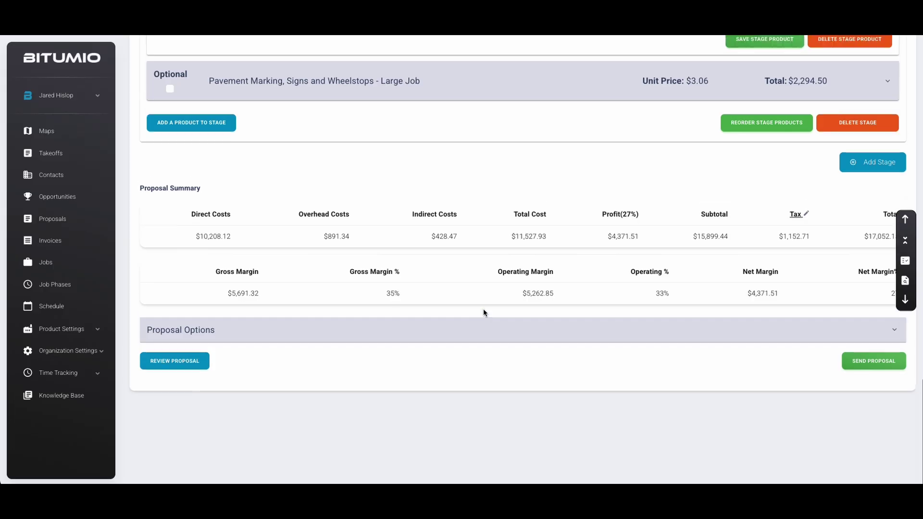
{"action": "scroll", "coordinate": [483, 310], "scroll_direction": "up", "scroll_amount": 10}
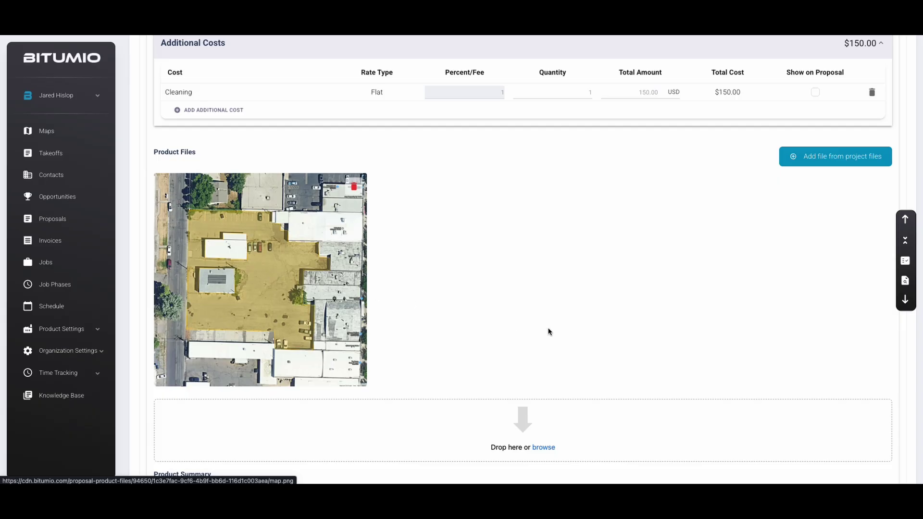
{"action": "scroll", "coordinate": [514, 325], "scroll_direction": "up", "scroll_amount": 20}
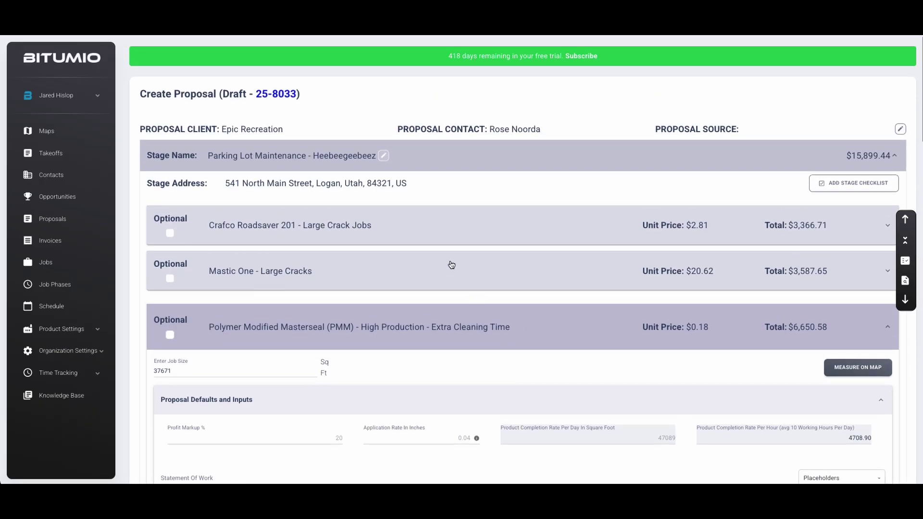
- Check the saved map image in the product files of Mastic One - Large Cracks and collapse the product
{"action": "left_click", "coordinate": [451, 265]}
{"action": "scroll", "coordinate": [441, 302], "scroll_direction": "down", "scroll_amount": 10}
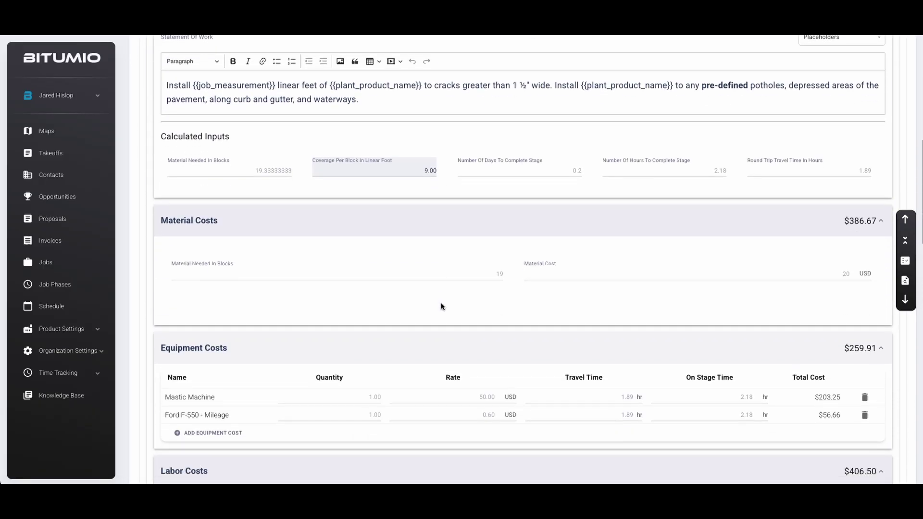
{"action": "scroll", "coordinate": [440, 302], "scroll_direction": "down", "scroll_amount": 15}
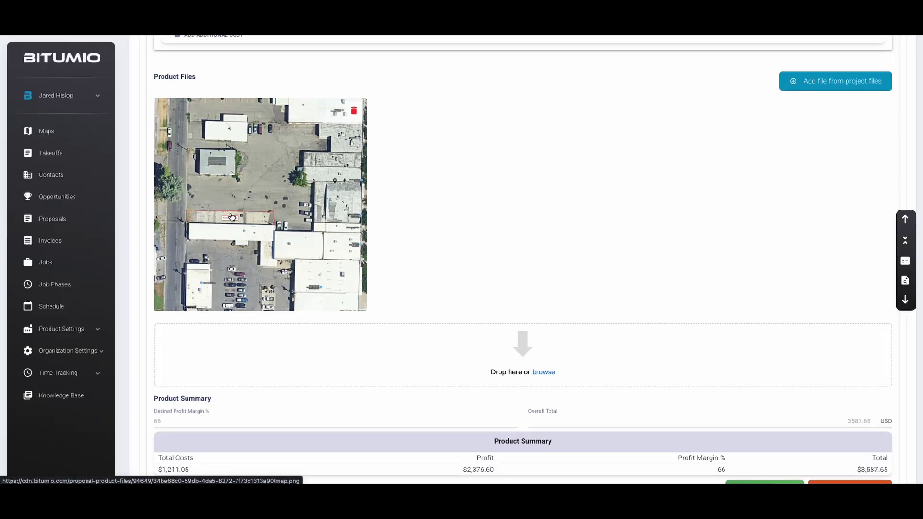
{"action": "scroll", "coordinate": [539, 297], "scroll_direction": "up", "scroll_amount": 5}
{"action": "scroll", "coordinate": [509, 287], "scroll_direction": "up", "scroll_amount": 20}
{"action": "left_click", "coordinate": [507, 287]}
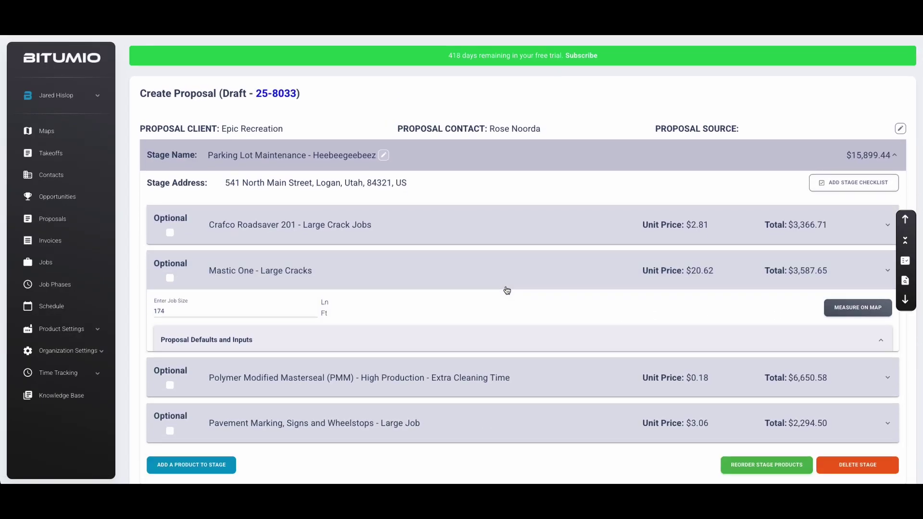
- Review the inputs of Pavement Marking, Signs and Wheelstops - Large Job, collapse it, and look over the proposal summary
{"action": "left_click", "coordinate": [497, 343]}
{"action": "scroll", "coordinate": [498, 342], "scroll_direction": "down", "scroll_amount": 4}
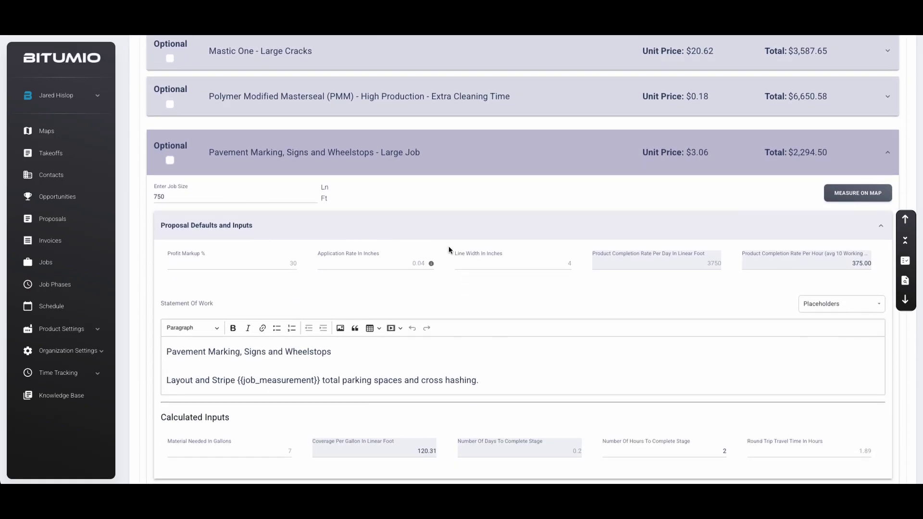
{"action": "scroll", "coordinate": [446, 246], "scroll_direction": "down", "scroll_amount": 2}
{"action": "scroll", "coordinate": [445, 243], "scroll_direction": "down", "scroll_amount": 5}
{"action": "scroll", "coordinate": [446, 243], "scroll_direction": "up", "scroll_amount": 10}
{"action": "scroll", "coordinate": [481, 279], "scroll_direction": "up", "scroll_amount": 1}
{"action": "left_click", "coordinate": [497, 310]}
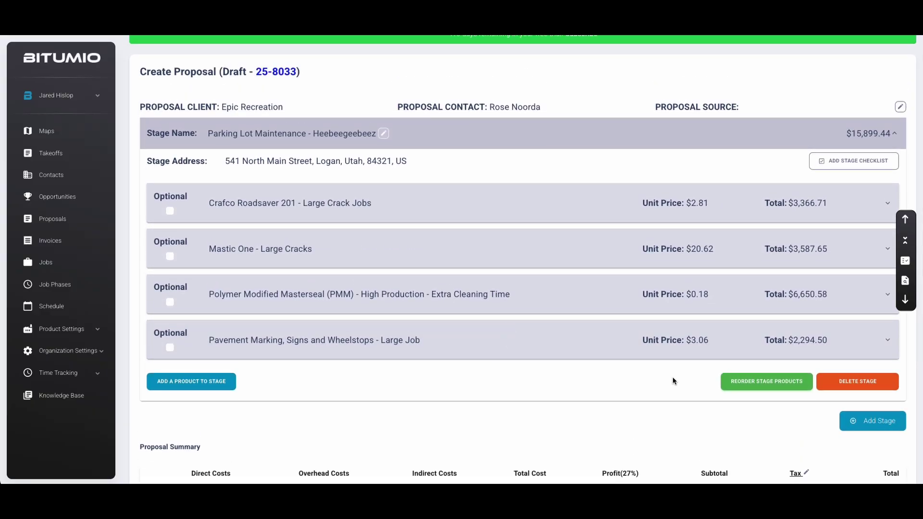
{"action": "scroll", "coordinate": [734, 394], "scroll_direction": "down", "scroll_amount": 4}
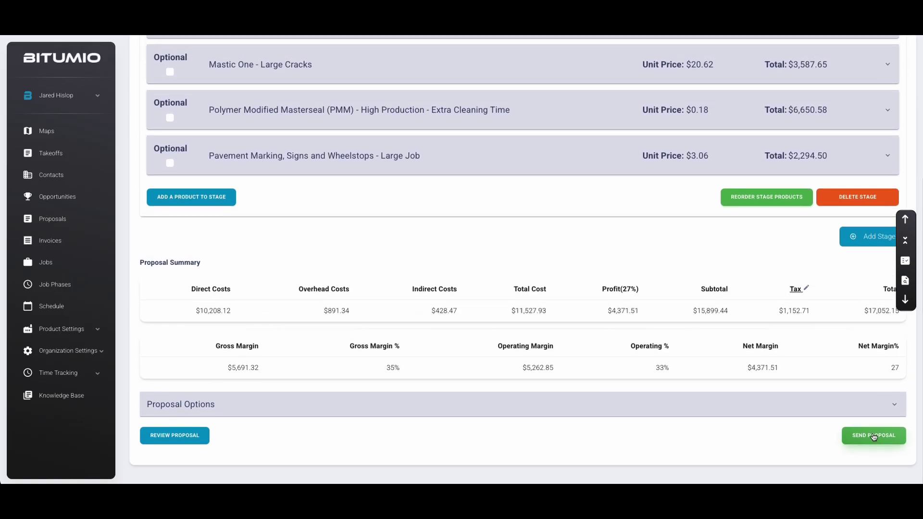
{"action": "scroll", "coordinate": [531, 403], "scroll_direction": "up", "scroll_amount": 5}
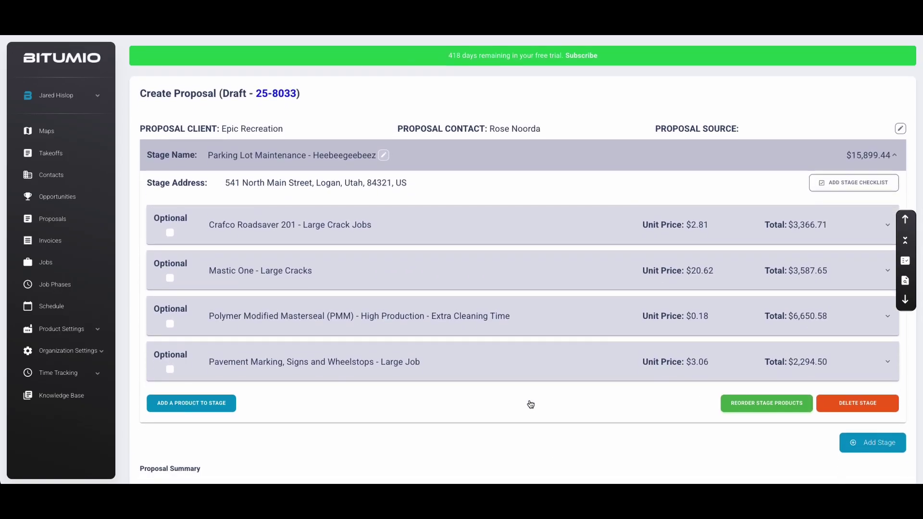